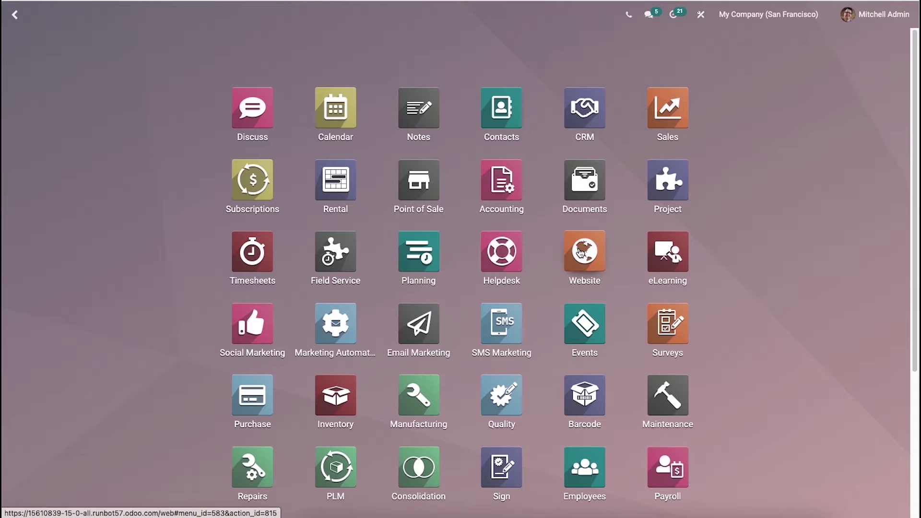
Open the Website app, then leave its eCommerce Dashboard for the live website homepage.
click(581, 253)
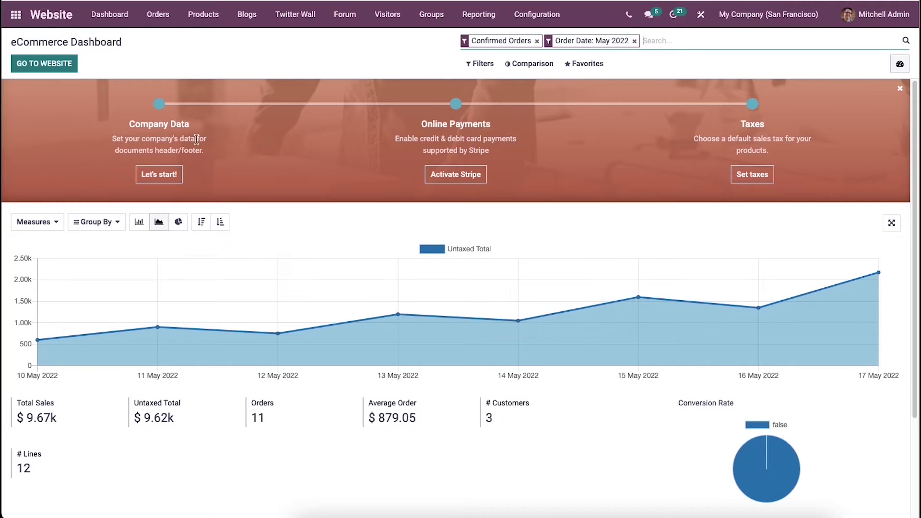
click(55, 66)
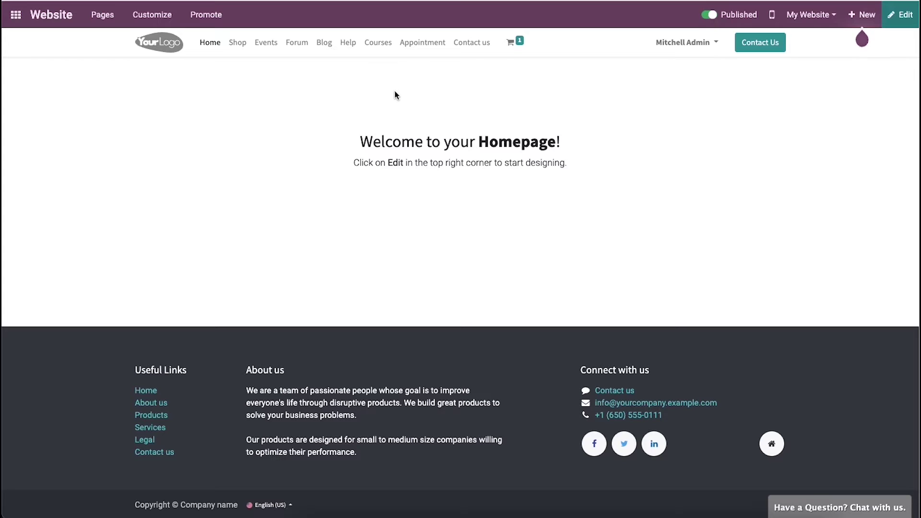
Go to the website's Contact us page and put it into edit mode.
click(473, 44)
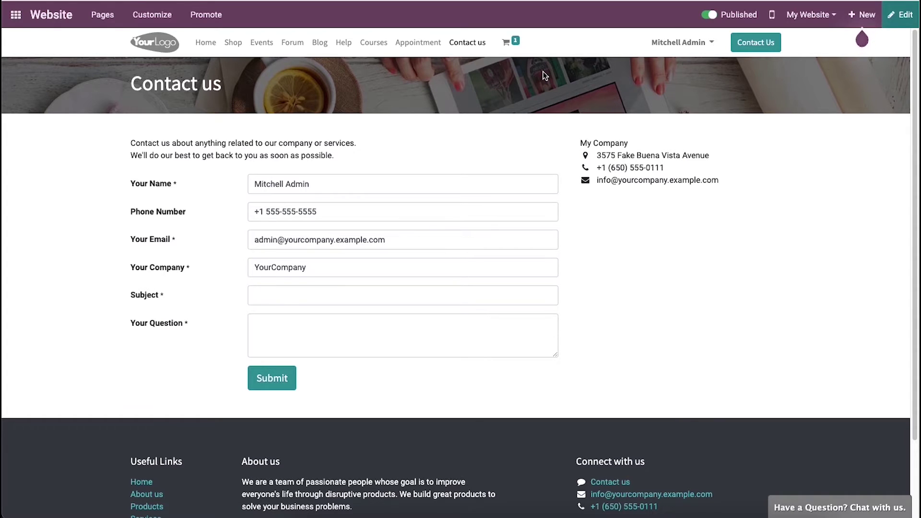
click(889, 26)
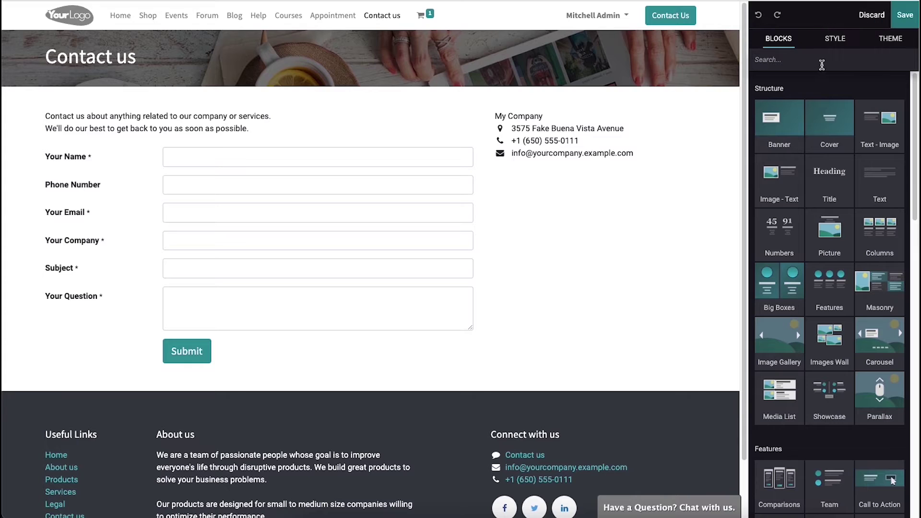
Select the contact form for styling and review its Visibility and Animate options, keeping No Animation.
click(836, 42)
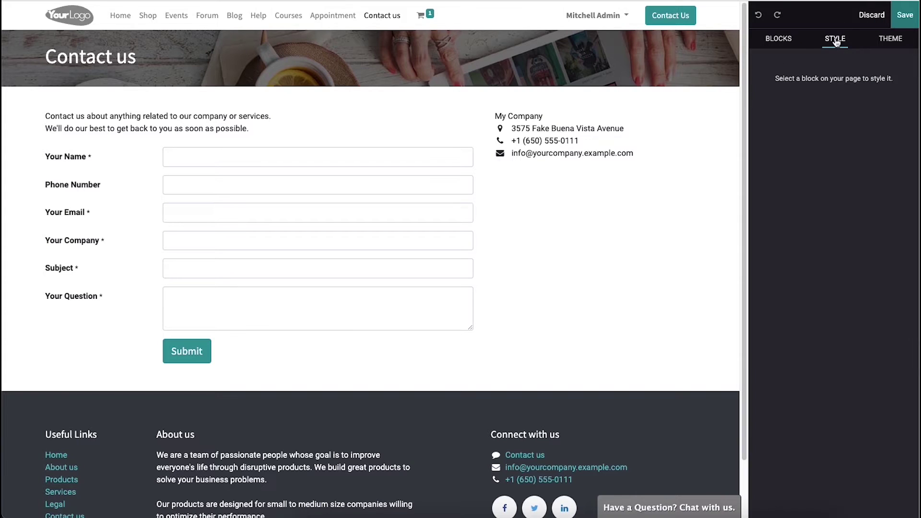
click(209, 342)
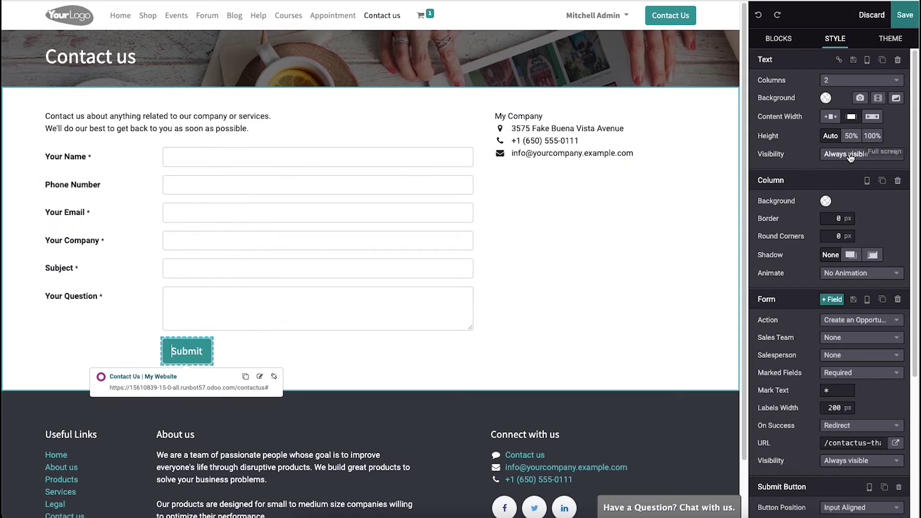
click(848, 154)
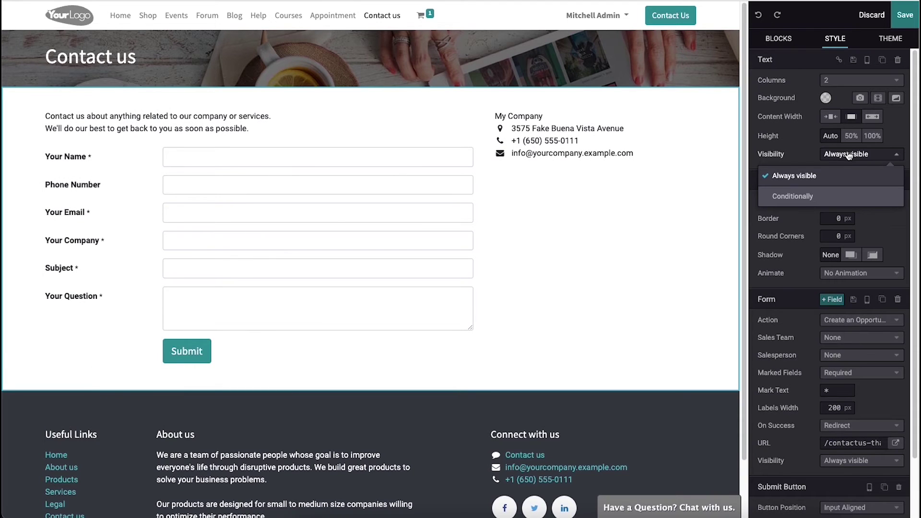
click(808, 146)
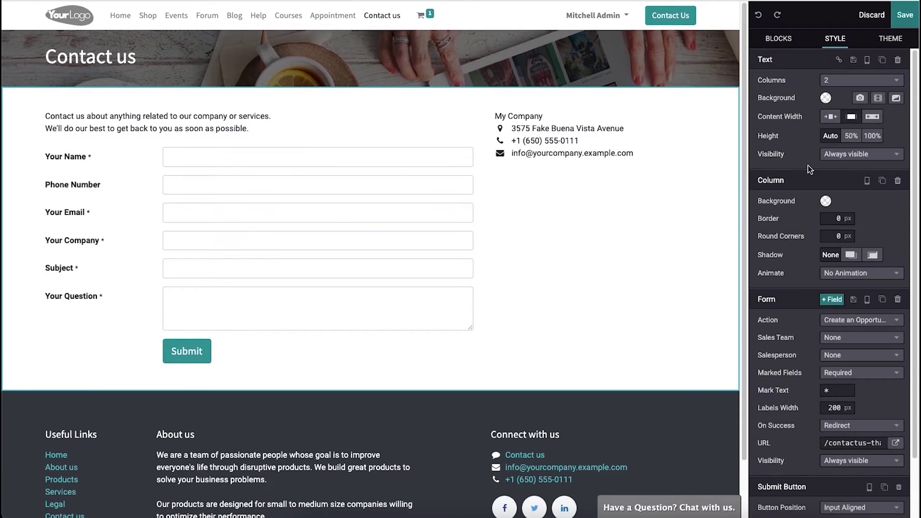
scroll(809, 173, down, 1)
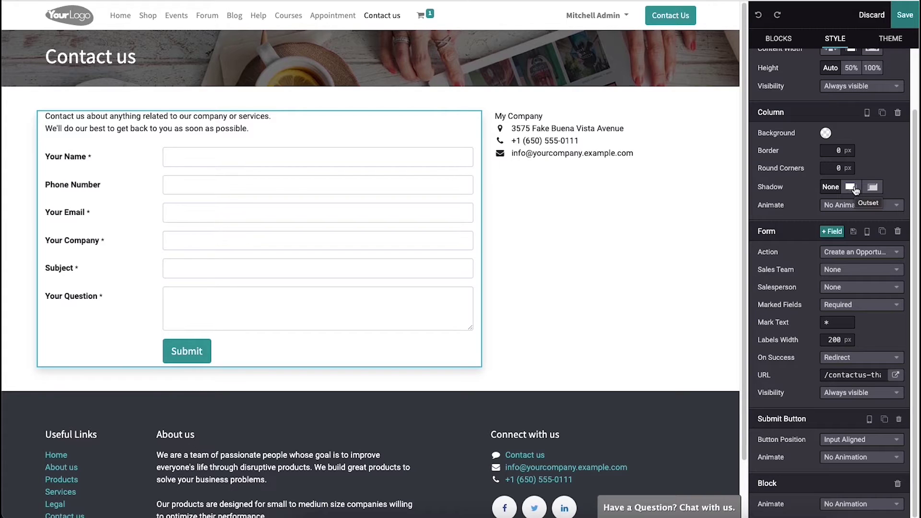
click(836, 205)
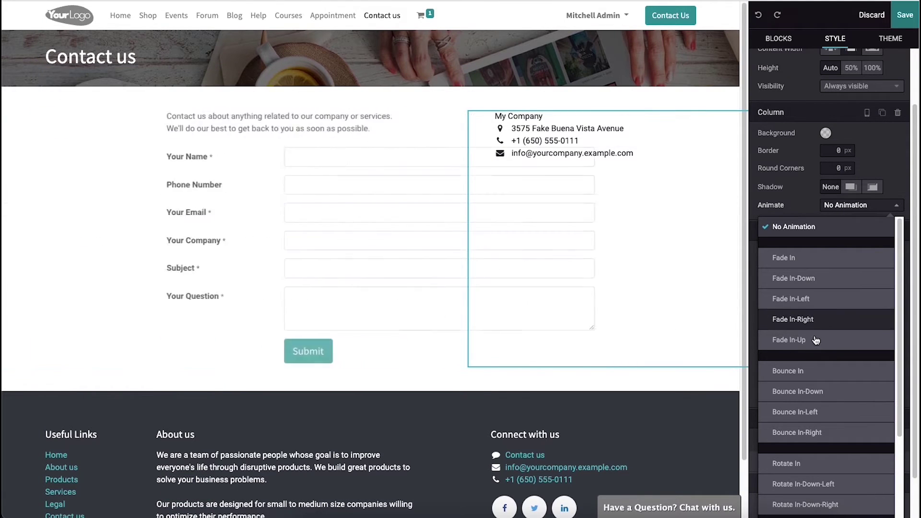
click(814, 223)
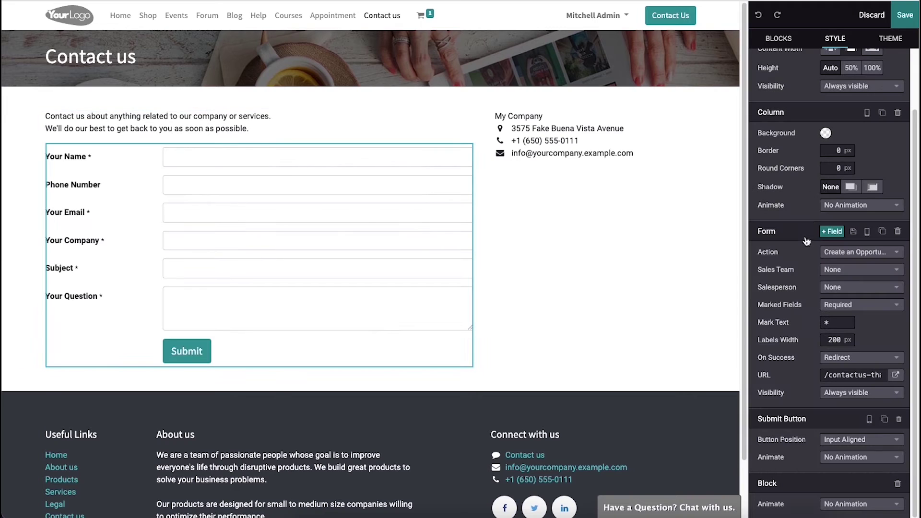
click(847, 255)
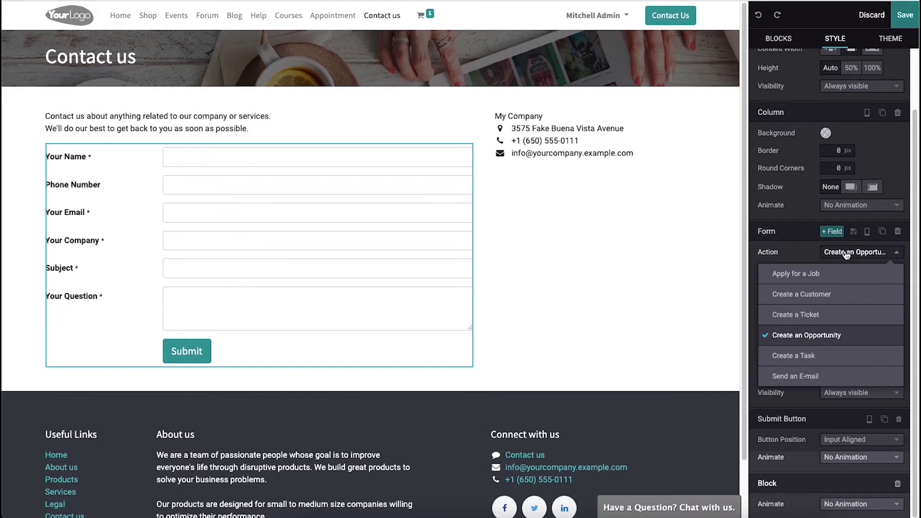
click(818, 335)
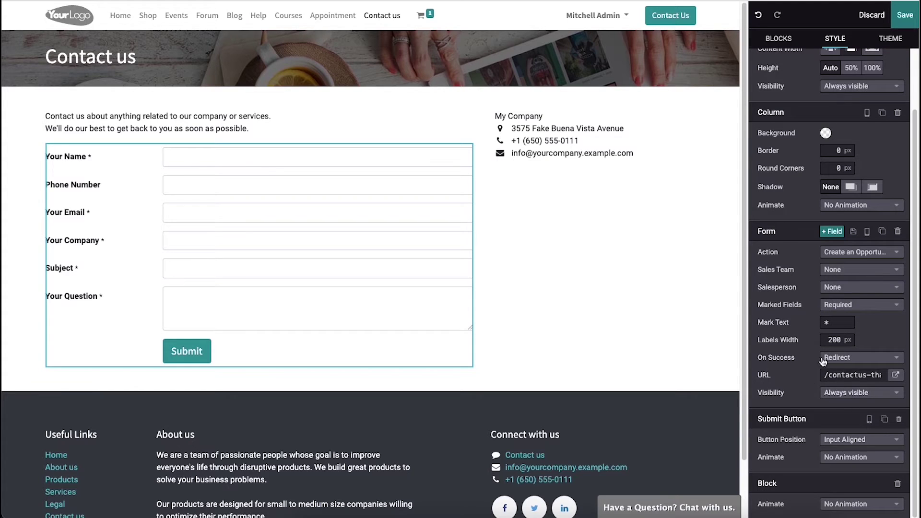
click(869, 421)
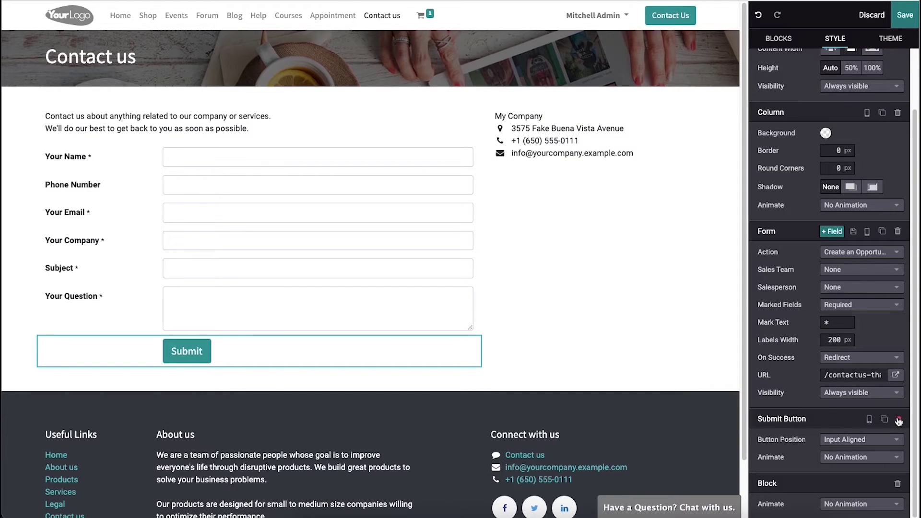
scroll(871, 429, up, 2)
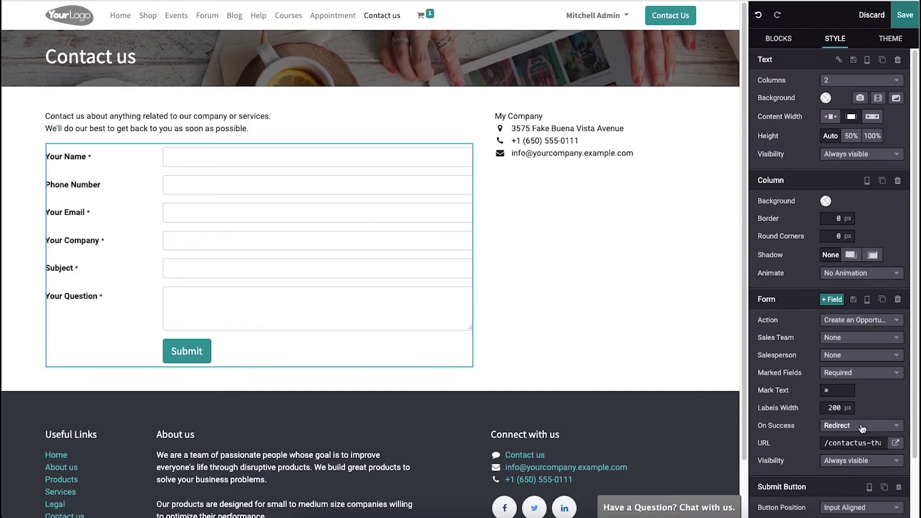
Save the Contact us page and enter 'Food query' as the form's Subject.
click(905, 15)
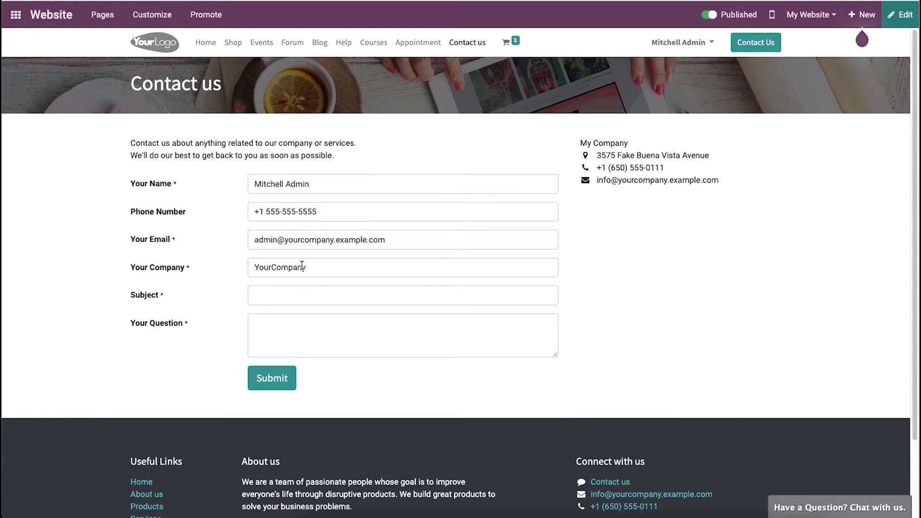
click(268, 295)
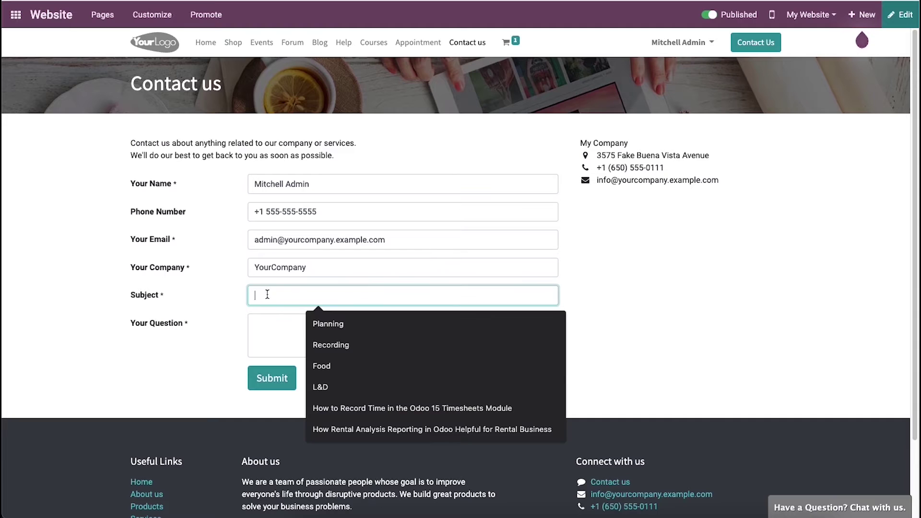
click(320, 366)
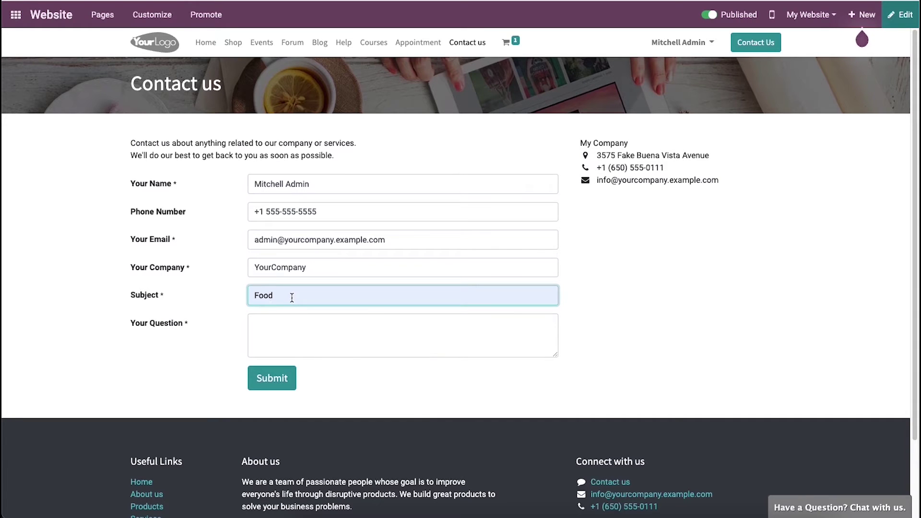
click(330, 316)
Enter the question 'Need to know about manufacturing' and submit the contact form.
click(271, 323)
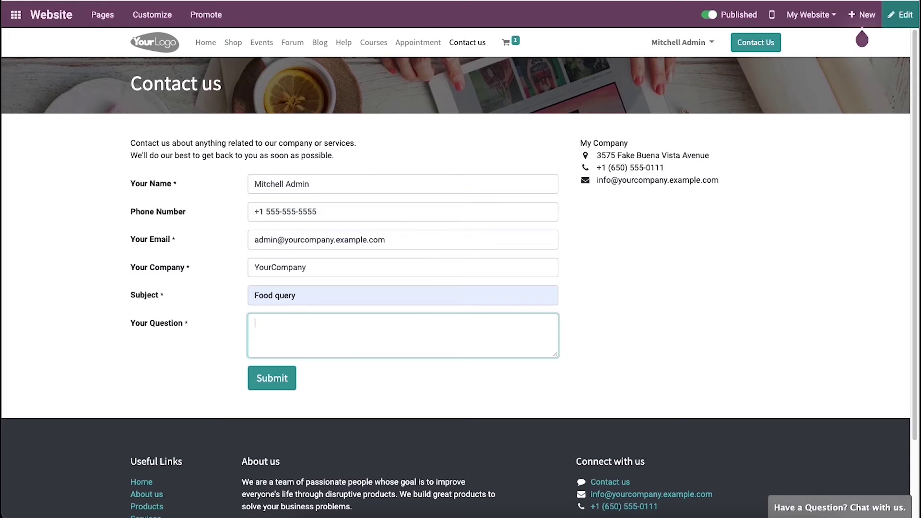
text(Need to know about manufact)
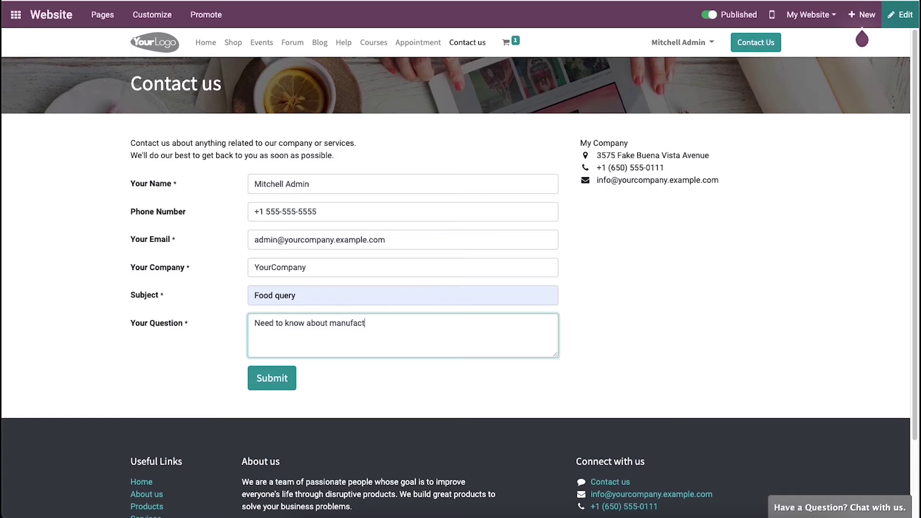
text(uring)
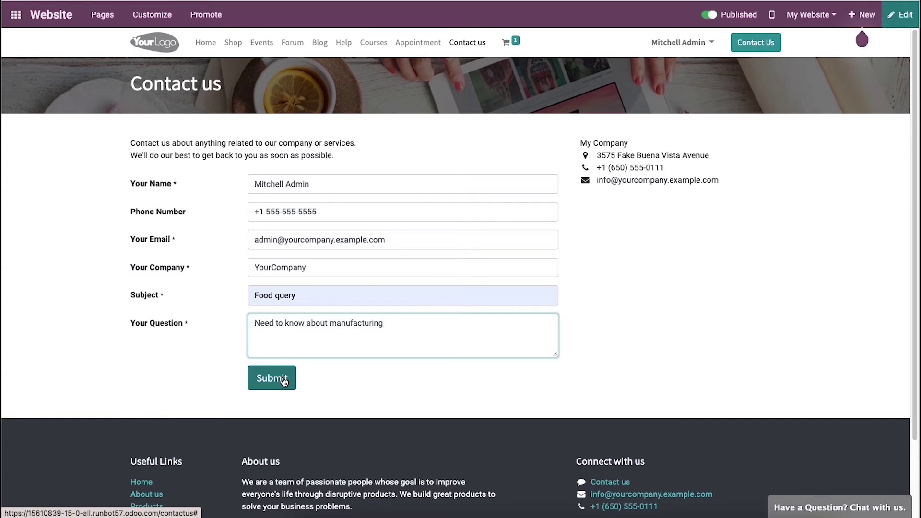
click(283, 381)
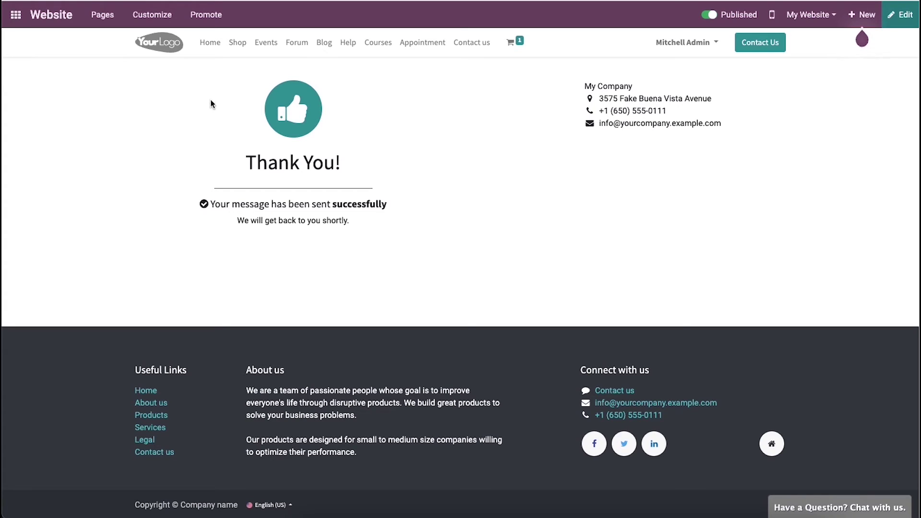
Open the CRM app and its list of all leads.
click(16, 15)
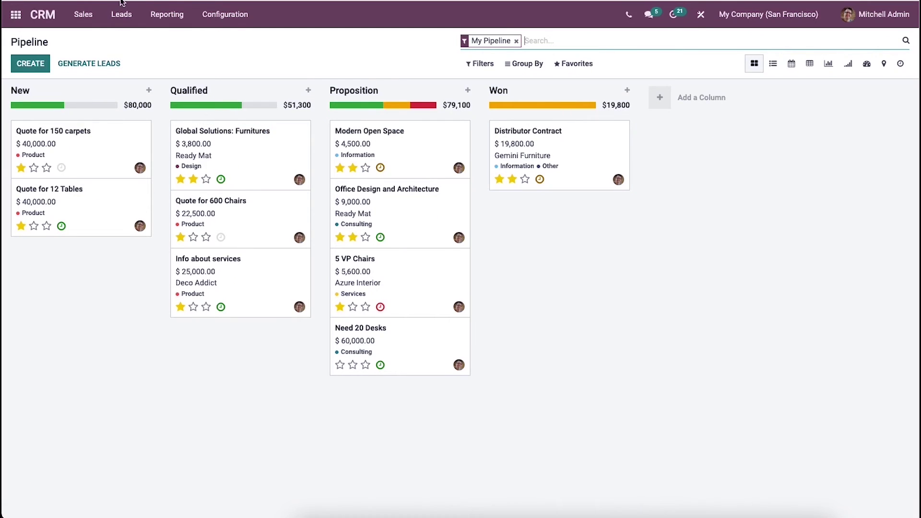
click(122, 14)
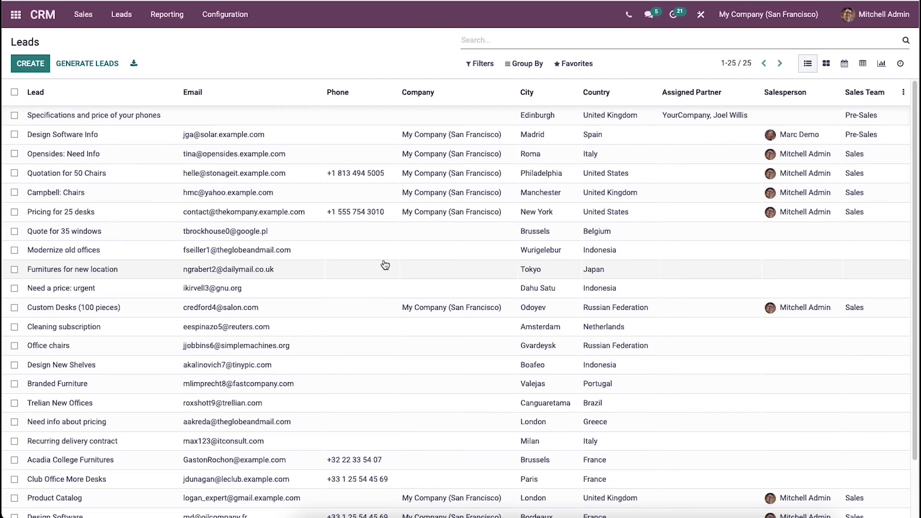
Scroll down the leads list and open the Food query lead.
scroll(374, 283, down, 2)
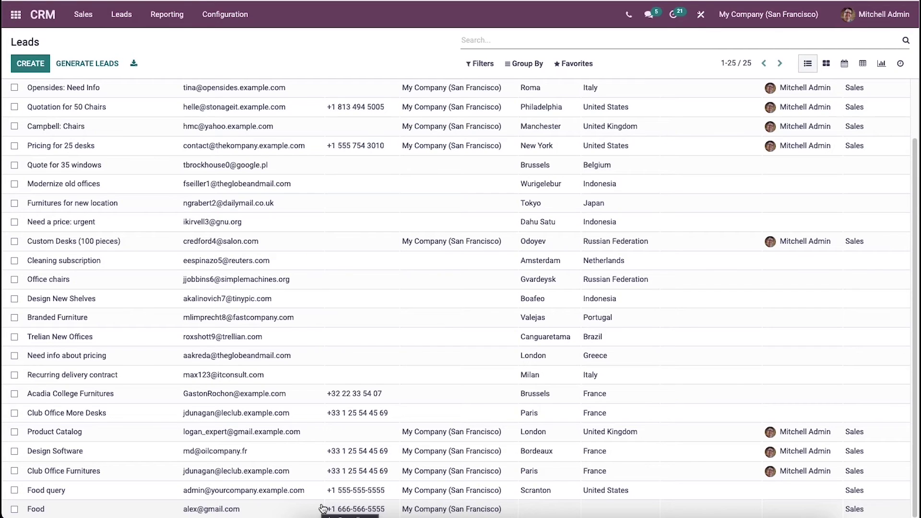
click(321, 488)
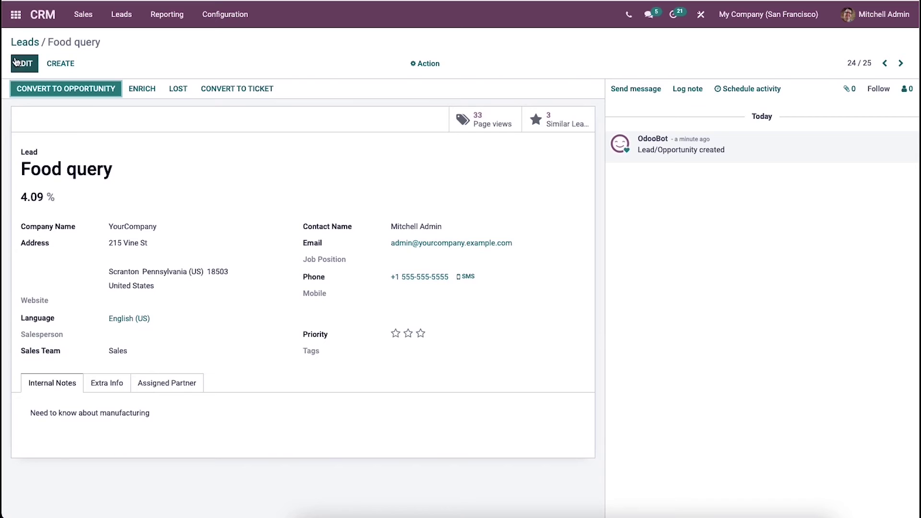
Edit the Food query lead, check its tag suggestions without adding any, and start converting it.
click(16, 63)
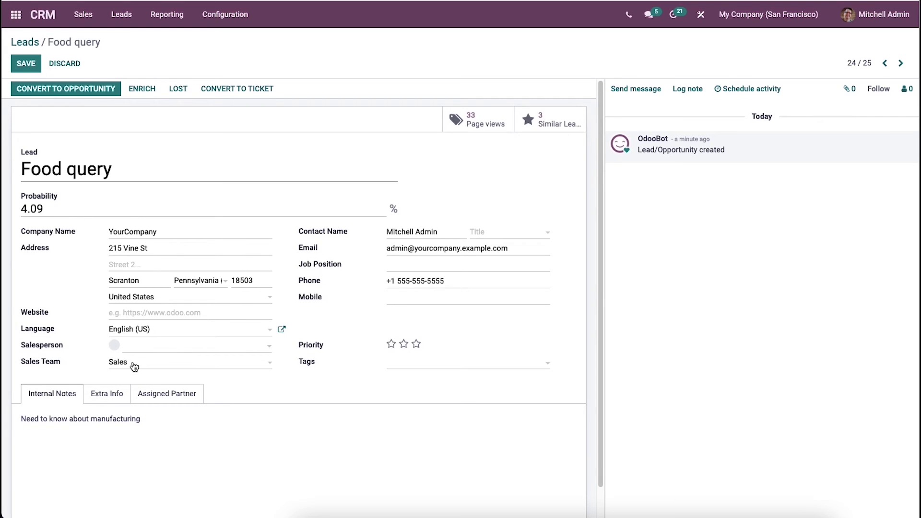
click(456, 365)
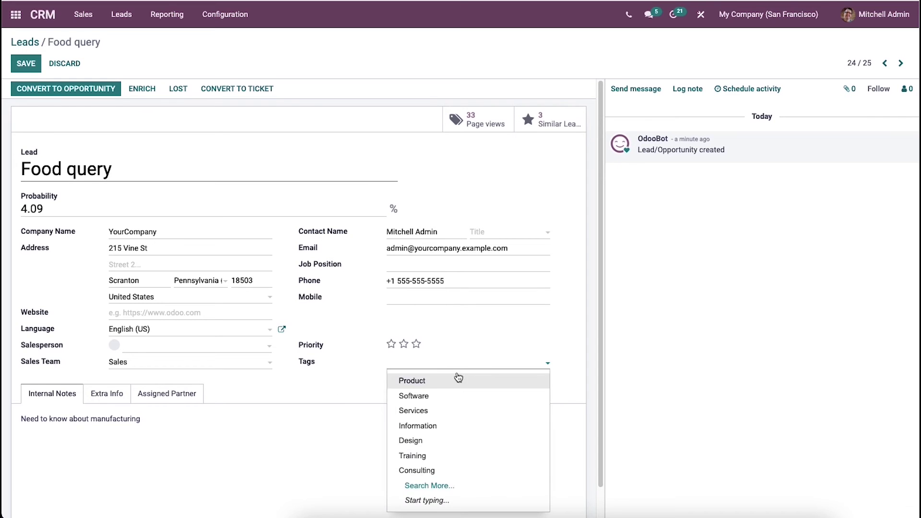
click(435, 355)
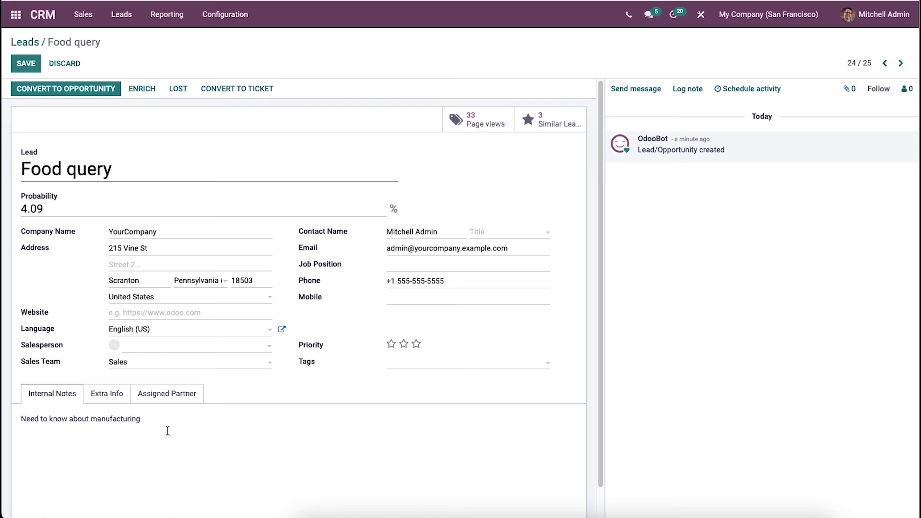
click(68, 92)
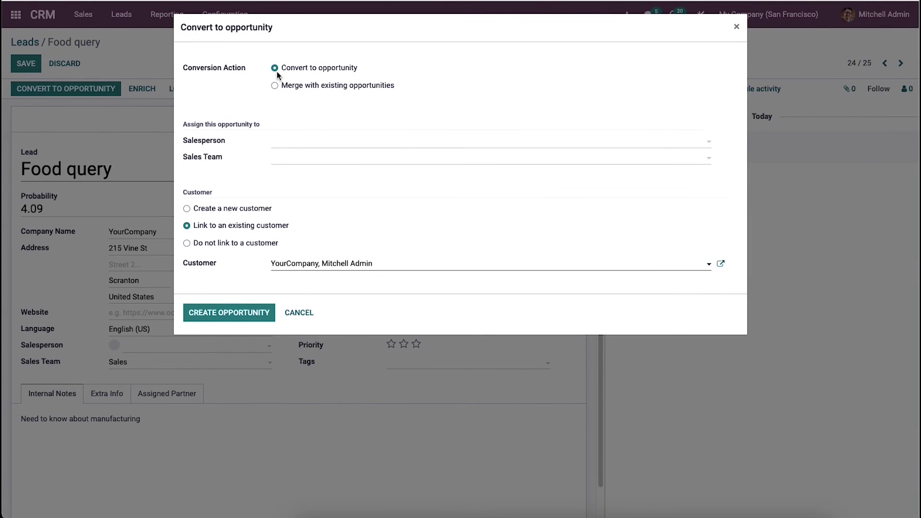
Keep 'Convert to opportunity' and review the salesperson and sales team choices without changing them.
click(275, 86)
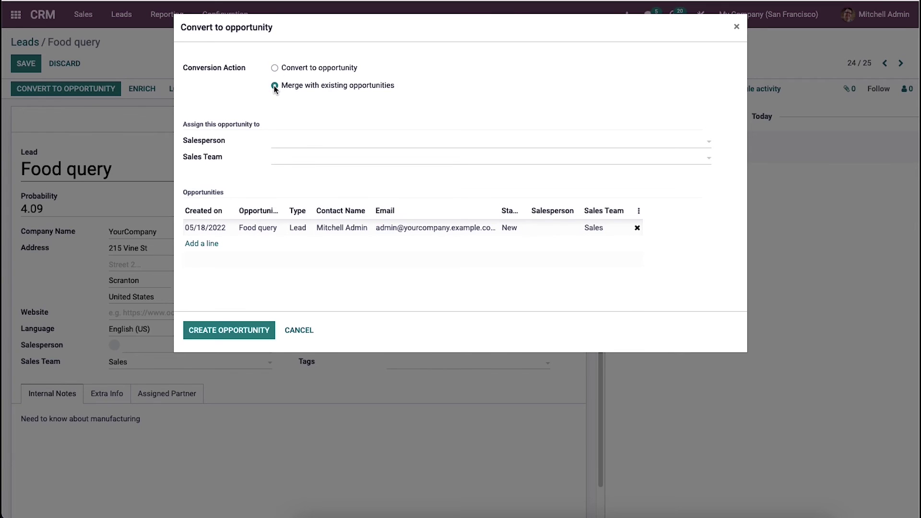
click(275, 68)
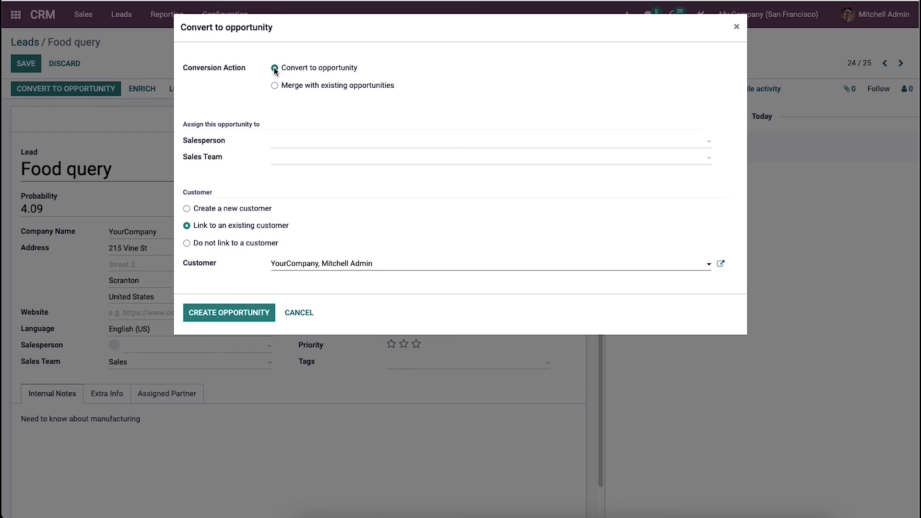
click(311, 144)
click(291, 125)
click(286, 158)
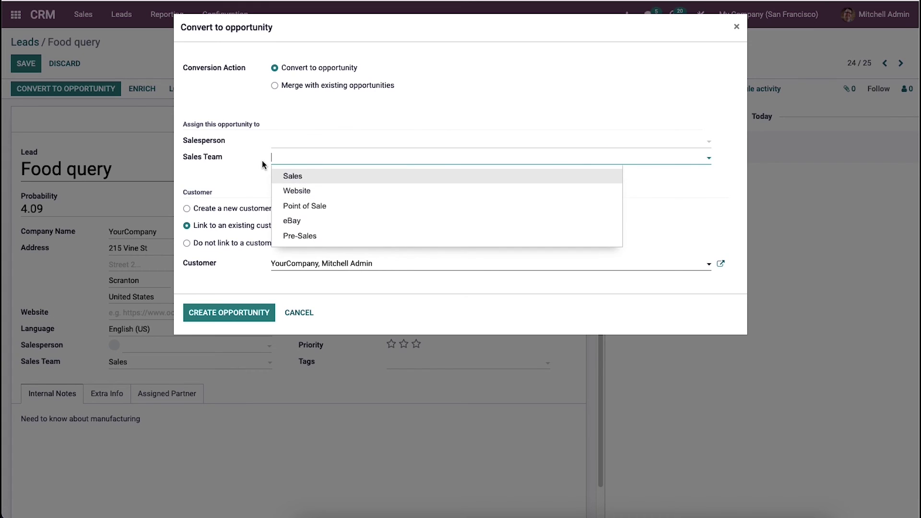
click(263, 162)
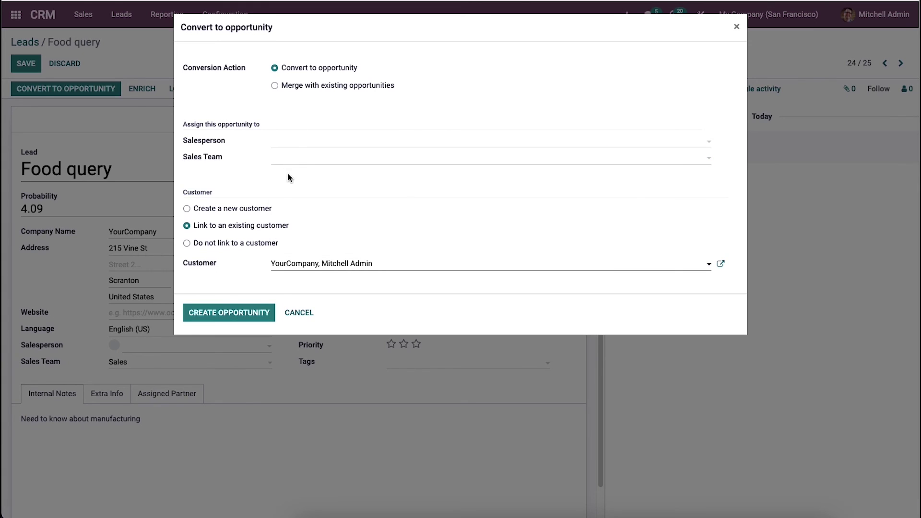
Link the opportunity to the existing customer Deco Addict and create it.
click(187, 208)
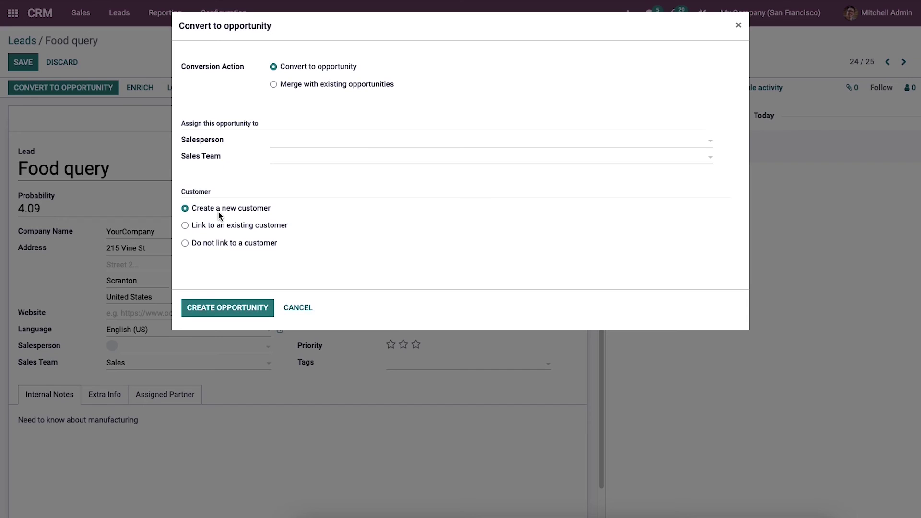
click(185, 226)
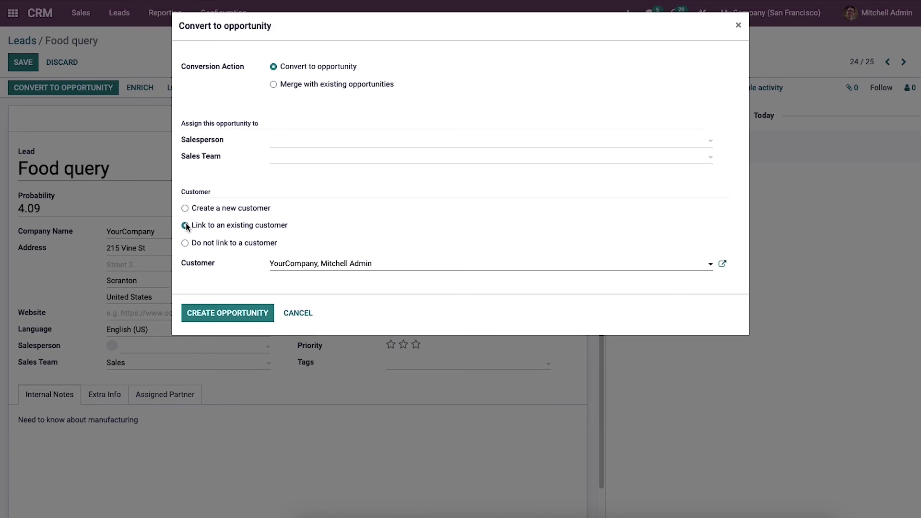
click(381, 264)
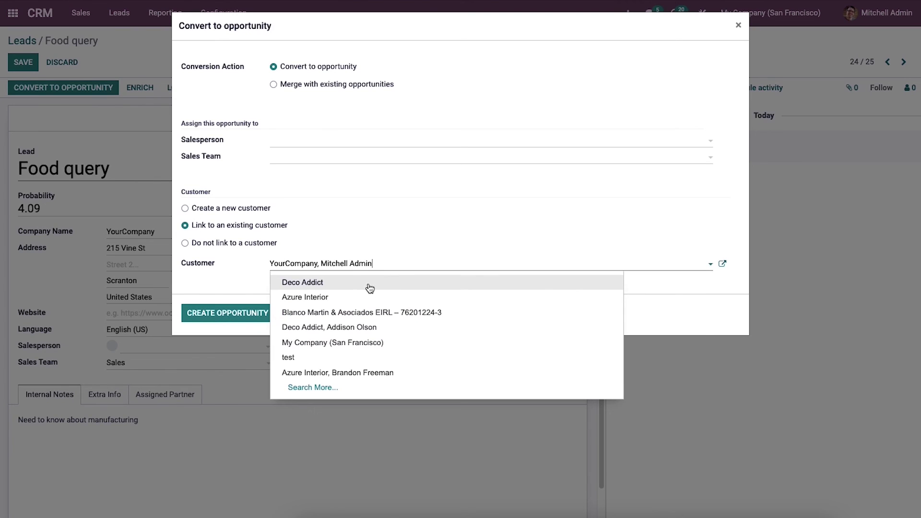
click(370, 287)
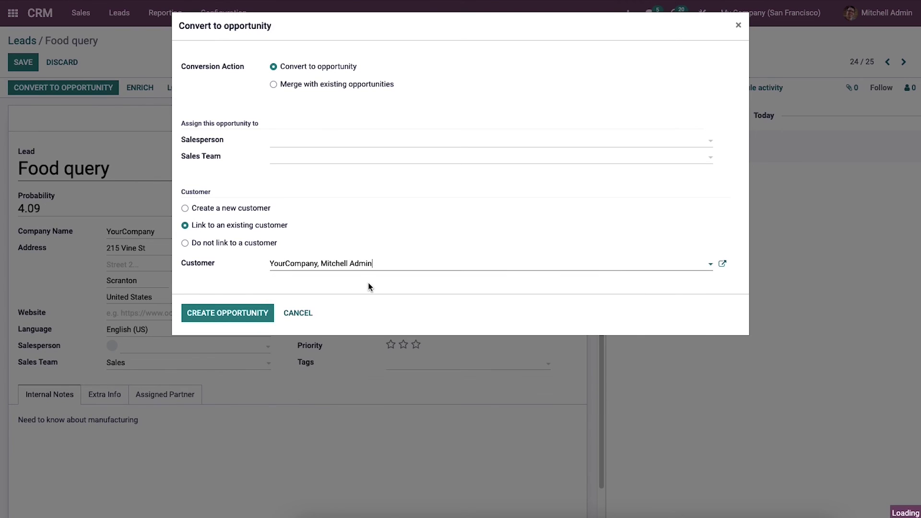
click(225, 310)
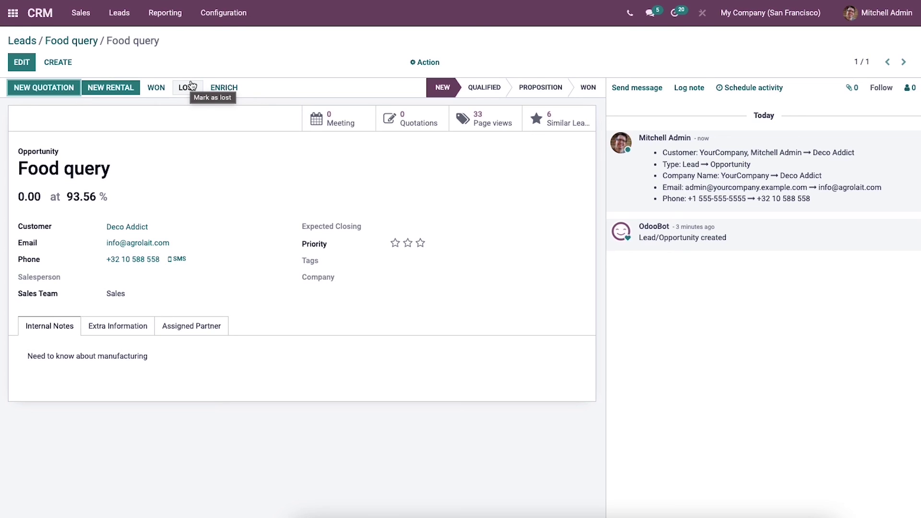
Check the Food query opportunity in the New stage at 93.56% probability.
click(187, 86)
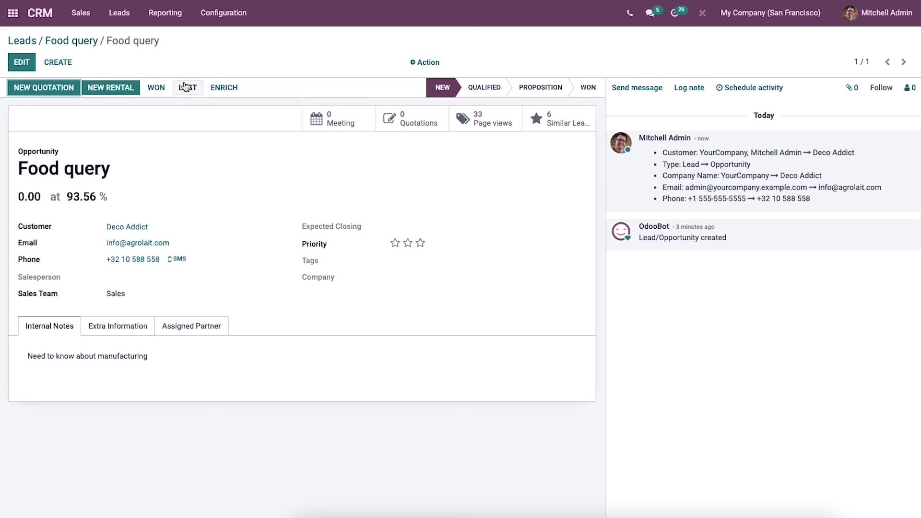